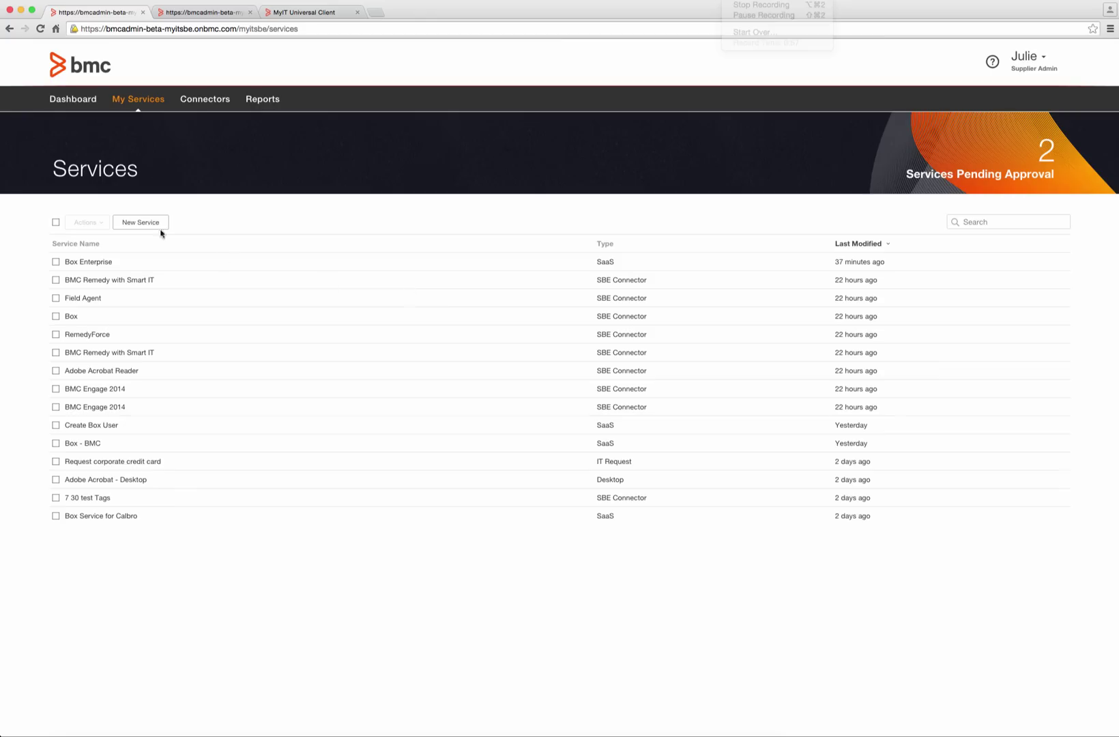
Step: Check the service types for a new service and cancel, then expand Box Enterprise's Published version
{"action": "left_click", "coordinate": [143, 223]}
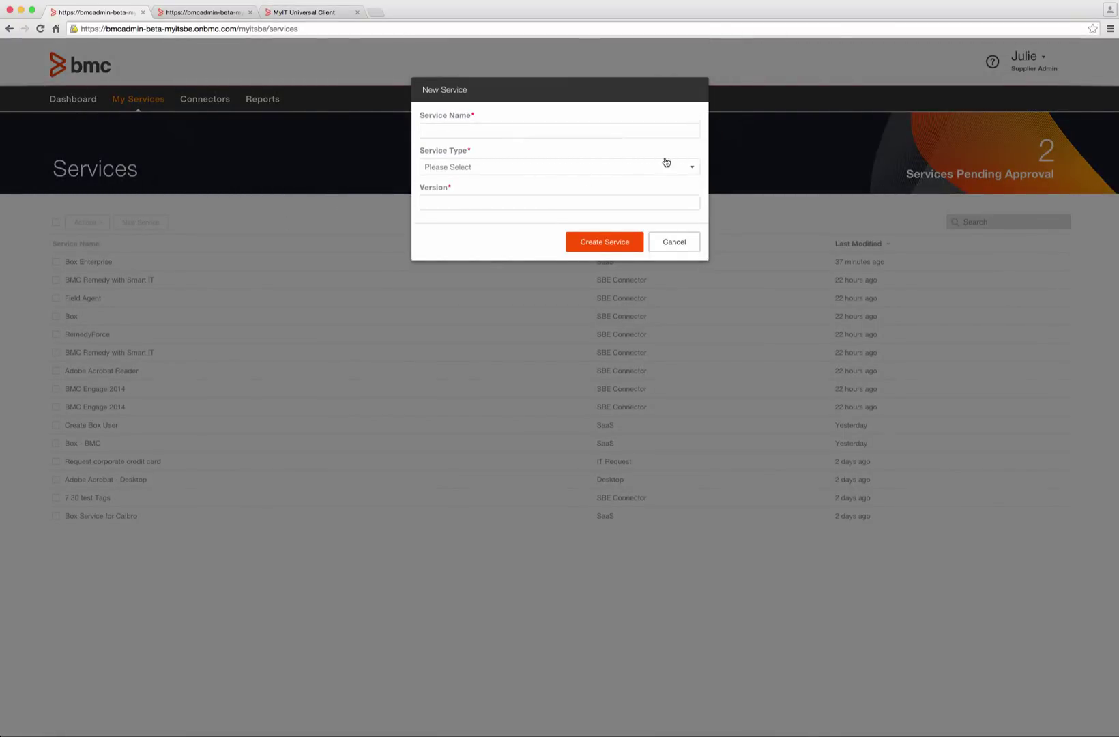
{"action": "left_click", "coordinate": [694, 168]}
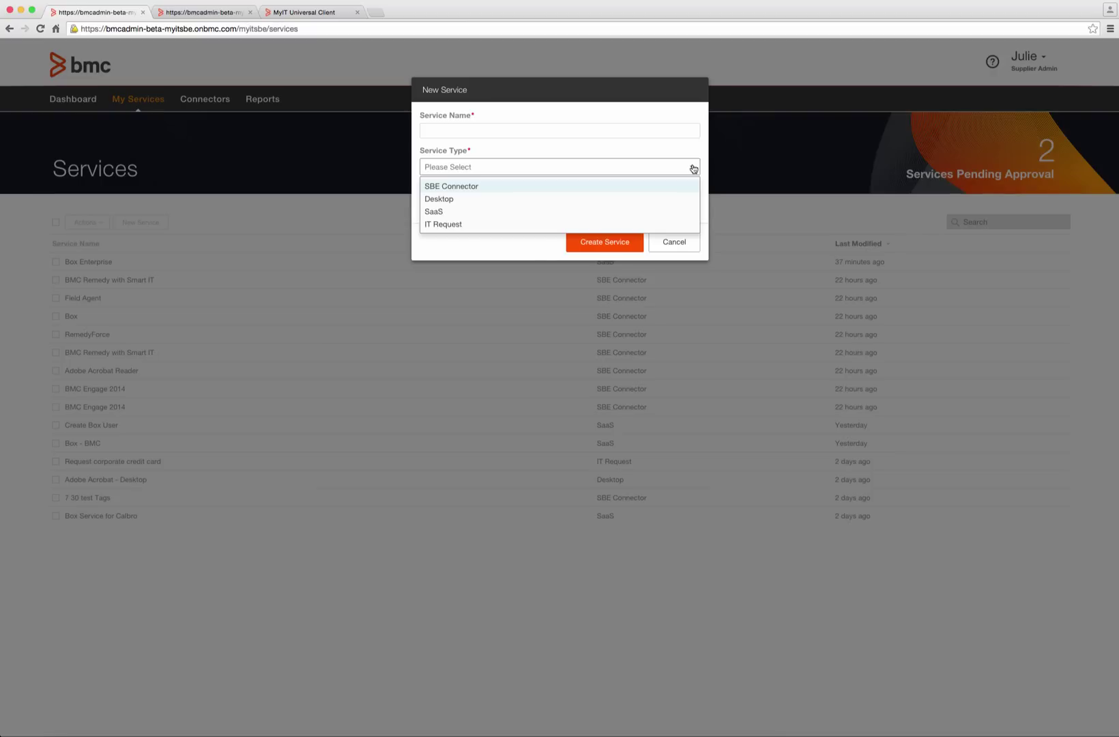
{"action": "left_click", "coordinate": [674, 243]}
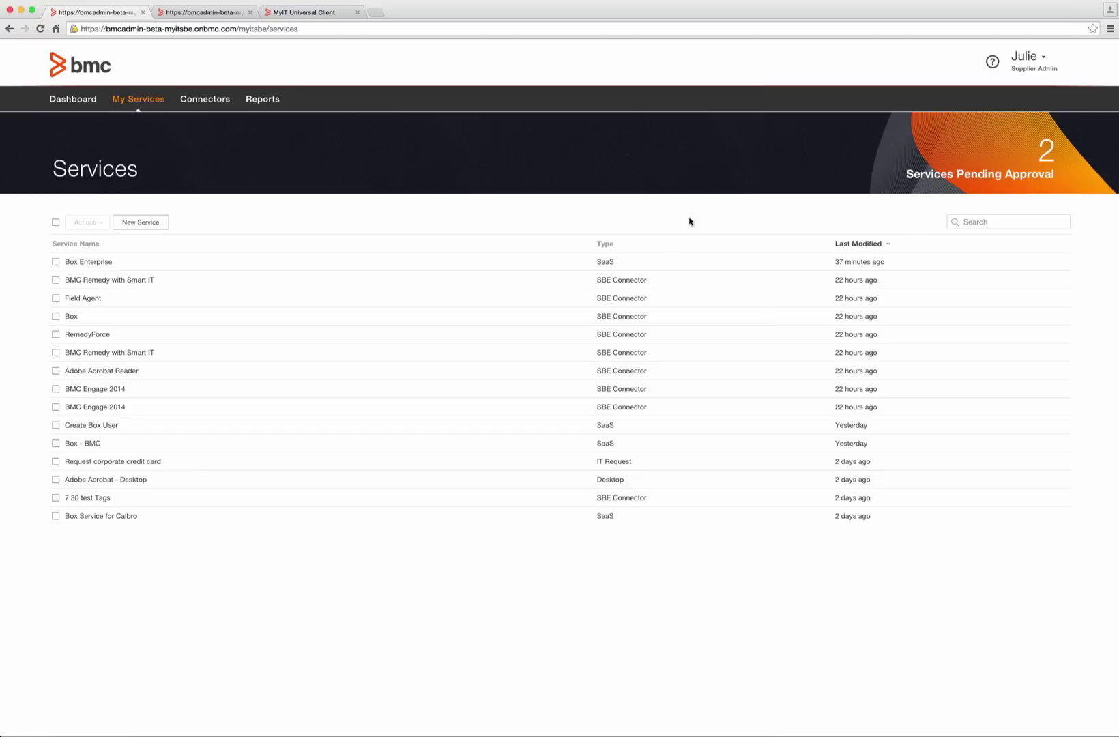
{"action": "left_click", "coordinate": [99, 268]}
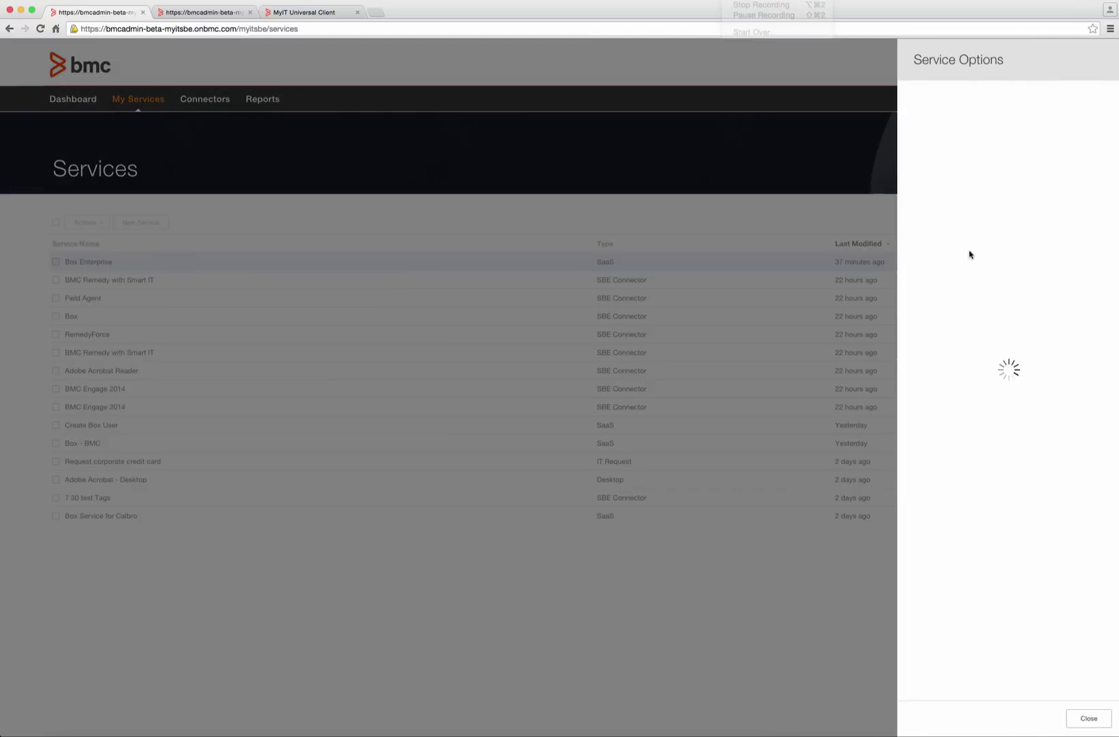
{"action": "left_click", "coordinate": [946, 182]}
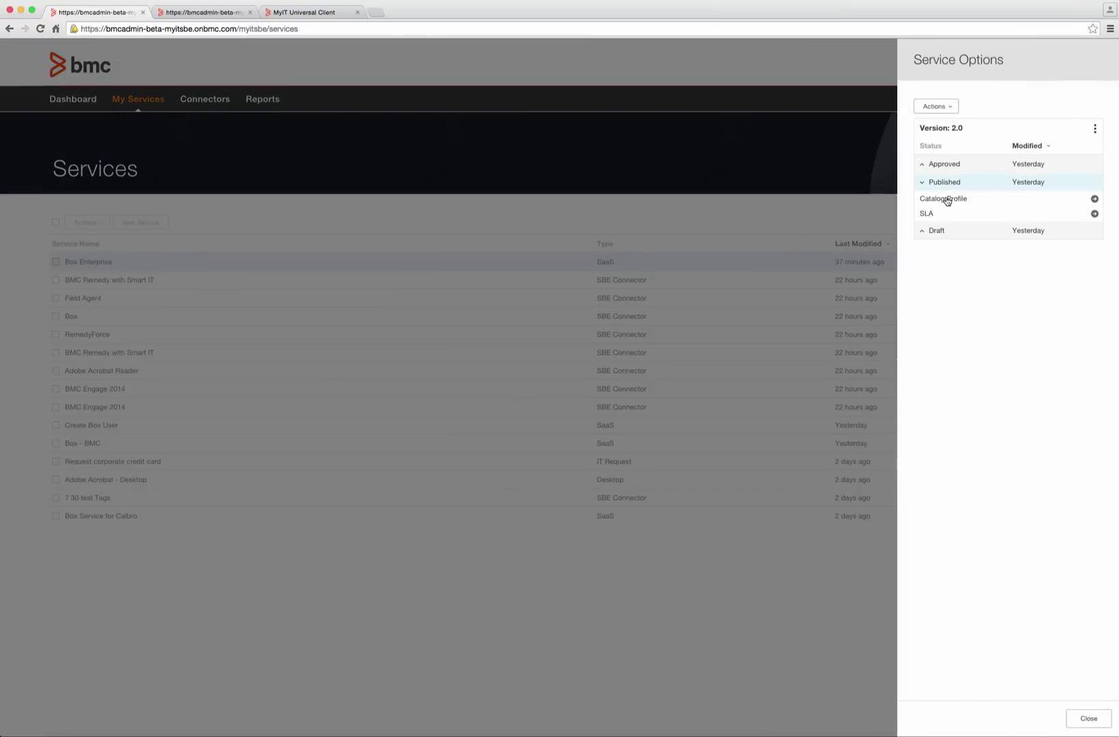
Step: In Box Enterprise's Catalog Profile, keep Recurring pricing, Monthly billing and the BoxConnector connector
{"action": "left_click", "coordinate": [947, 199]}
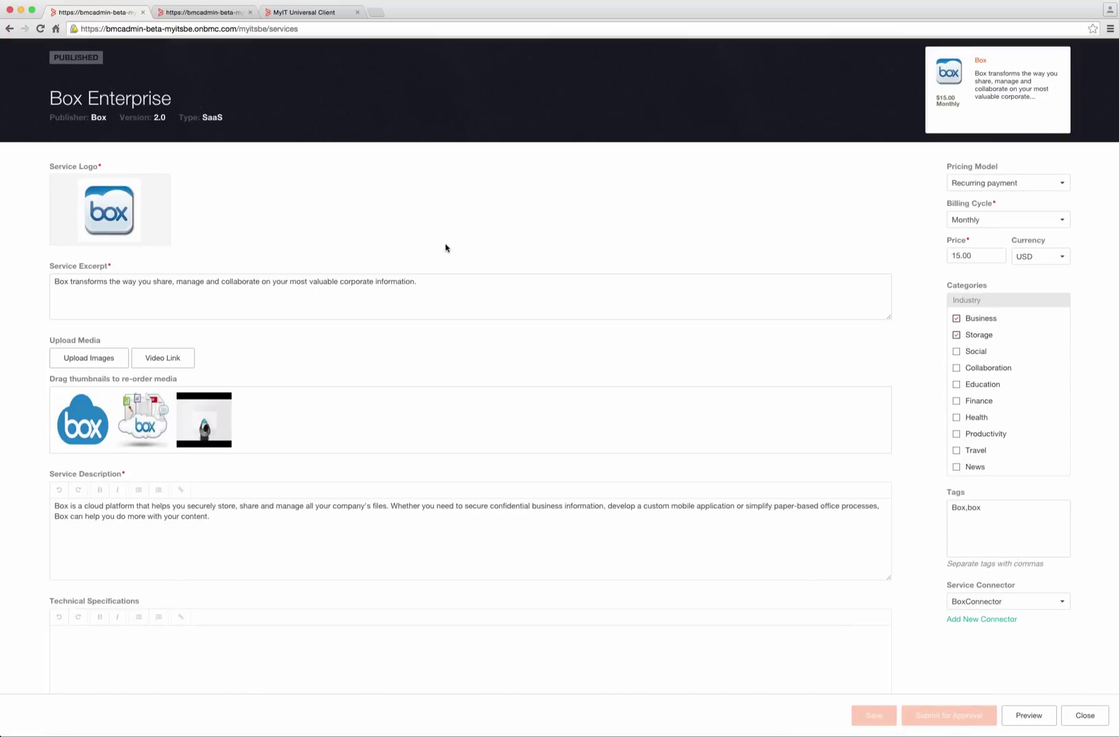
{"action": "scroll", "coordinate": [446, 247], "scroll_direction": "down", "scroll_amount": 3}
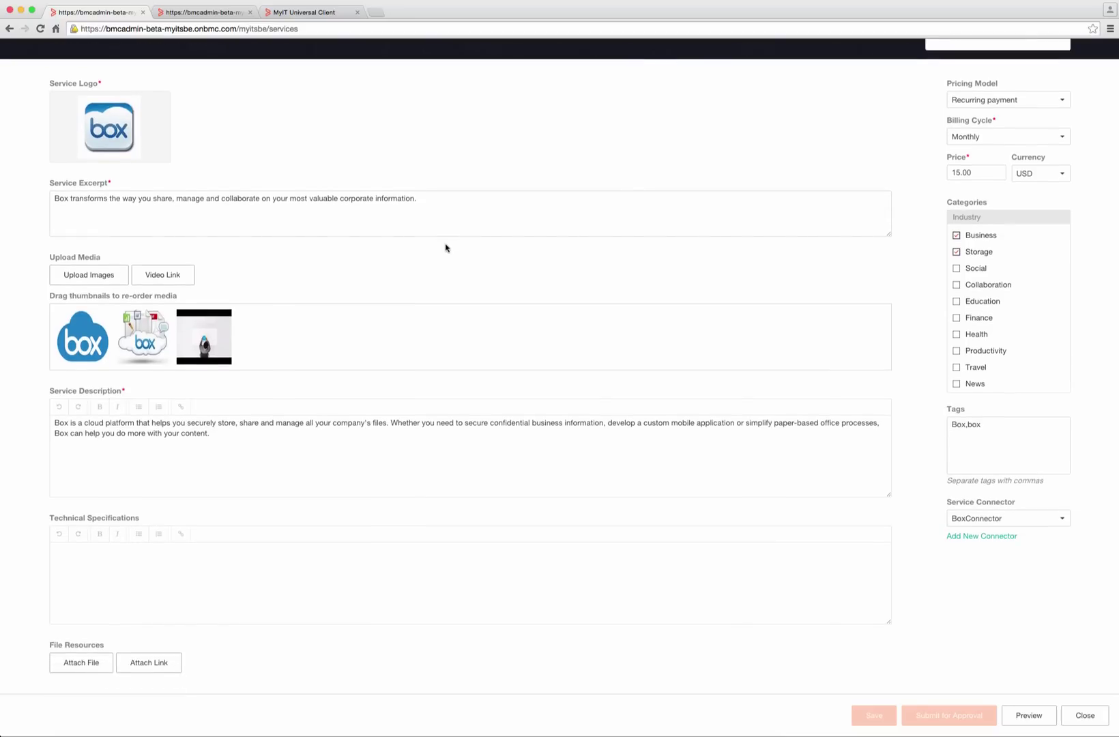
{"action": "scroll", "coordinate": [446, 247], "scroll_direction": "up", "scroll_amount": 3}
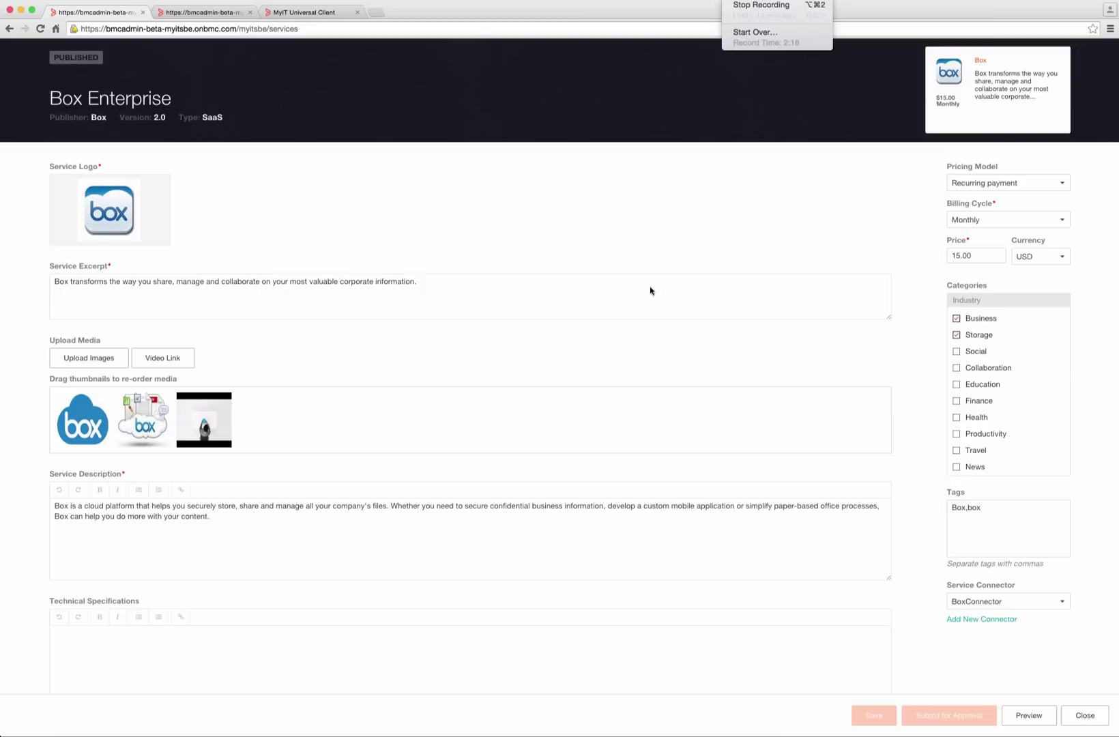
{"action": "left_click", "coordinate": [1067, 189]}
{"action": "left_click", "coordinate": [1069, 226]}
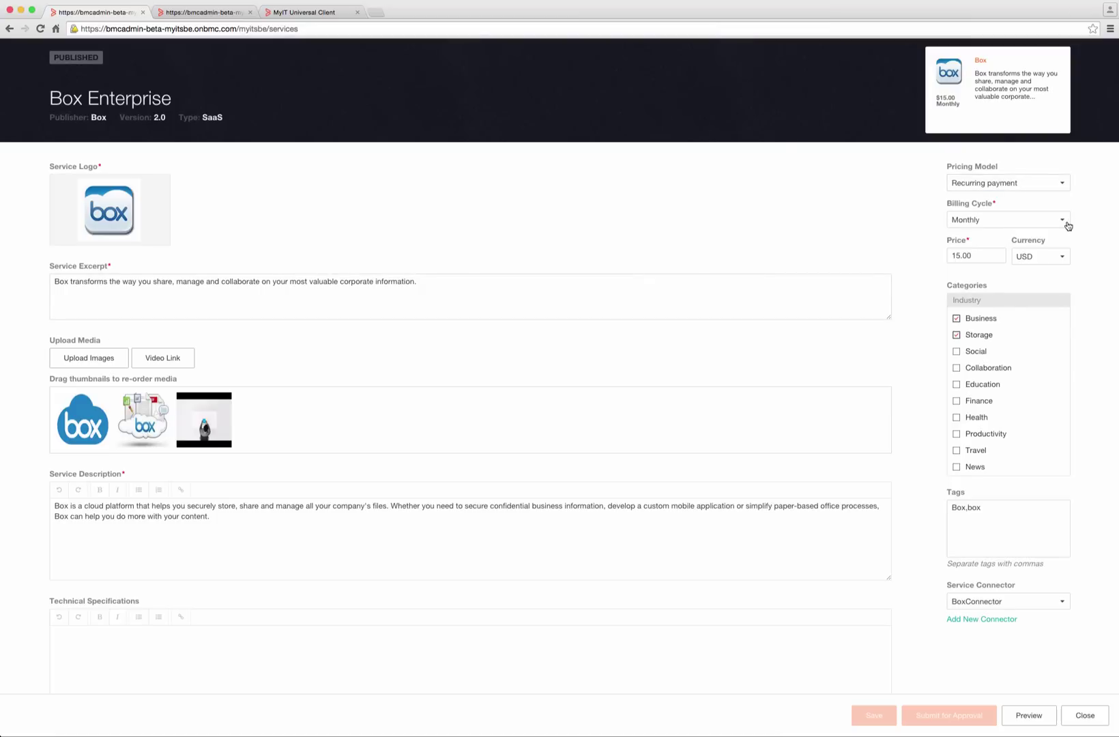
{"action": "left_click", "coordinate": [1068, 226]}
{"action": "left_click", "coordinate": [1087, 240]}
{"action": "left_click", "coordinate": [1063, 603]}
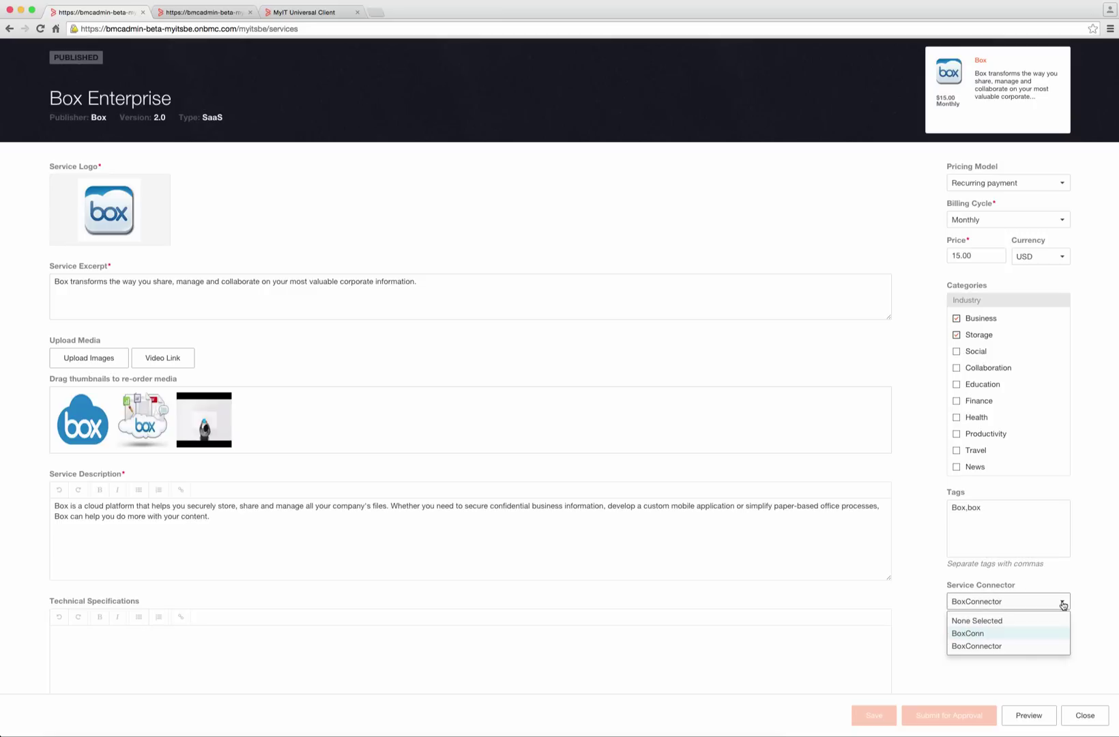
{"action": "left_click", "coordinate": [928, 595]}
Step: Add the Productivity category, then preview the service listing and close the preview
{"action": "left_click", "coordinate": [957, 434]}
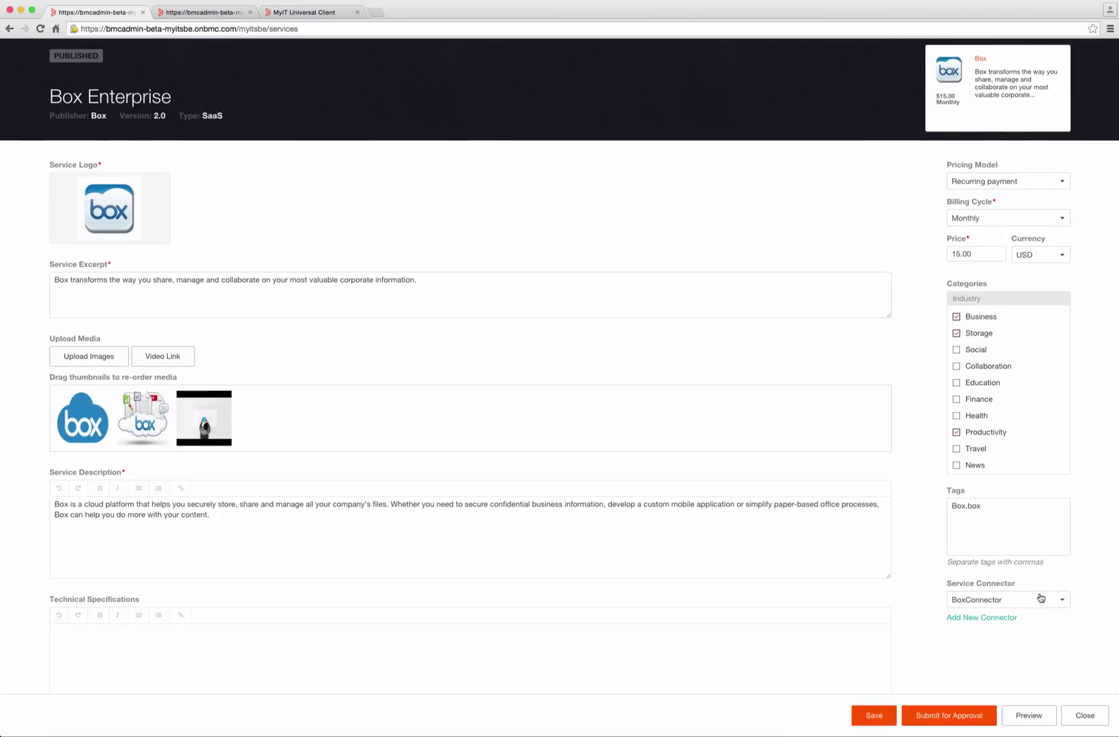
{"action": "left_click", "coordinate": [1032, 718]}
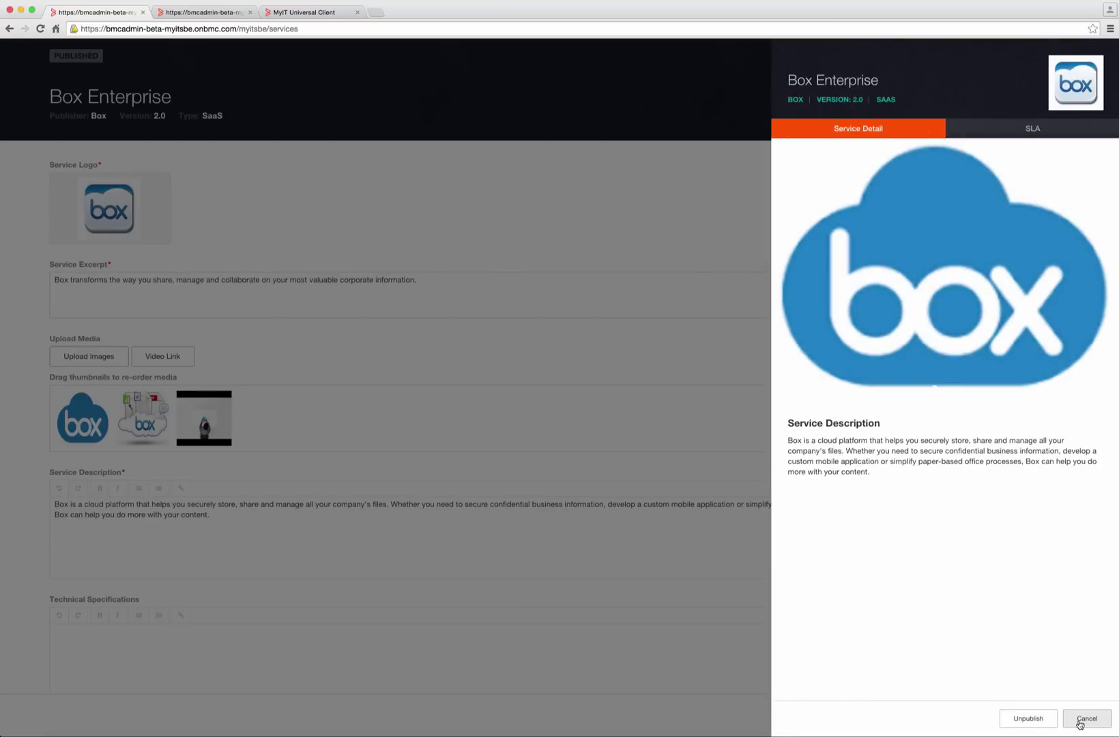
{"action": "left_click", "coordinate": [1080, 721]}
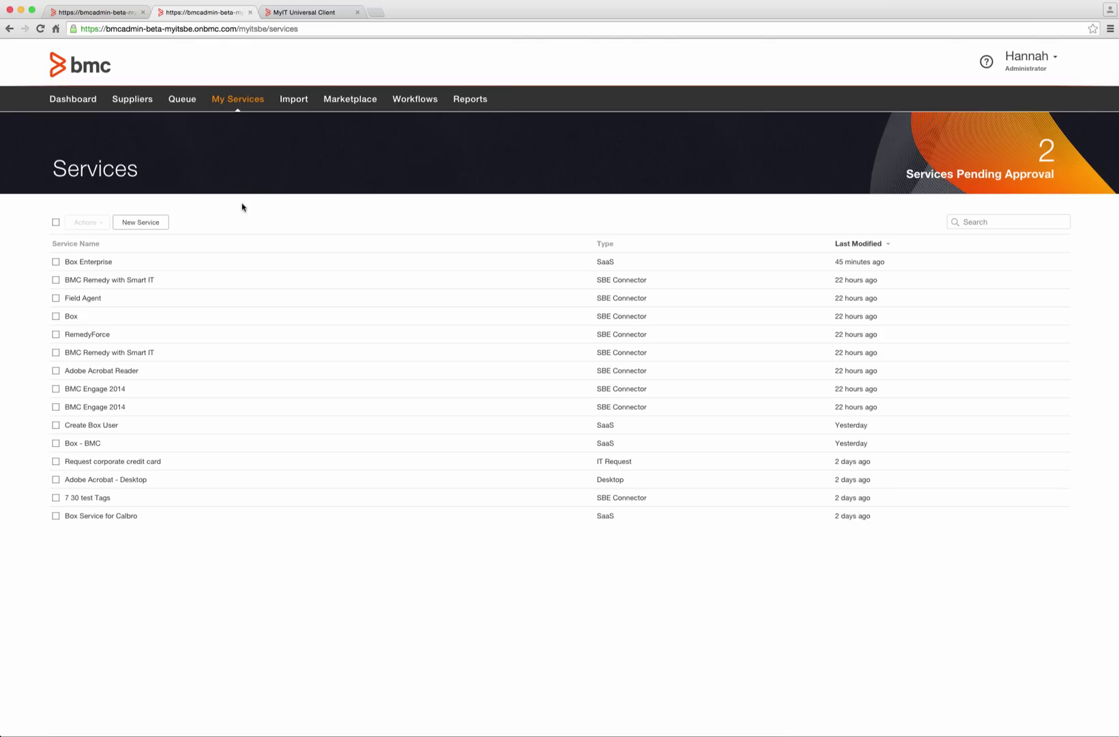
Step: Review the approved Box Enterprise version's catalog profile and SLA (10-minute provisioning, 99% uptime), then close it
{"action": "left_click", "coordinate": [106, 265]}
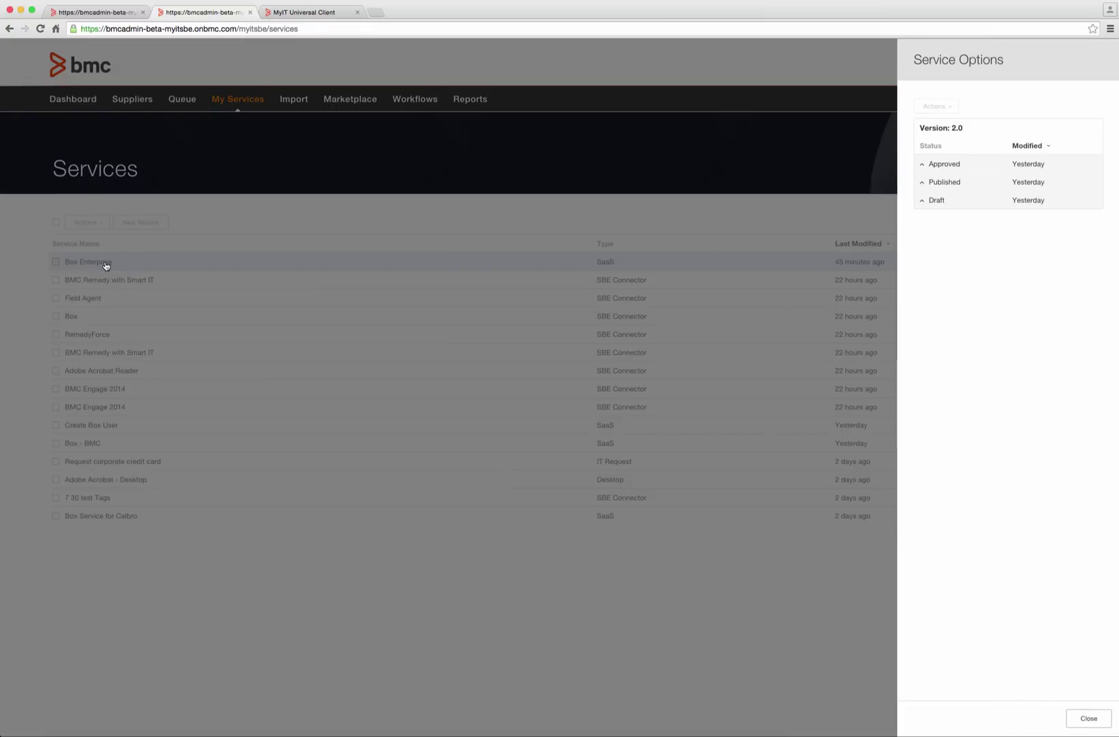
{"action": "left_click", "coordinate": [934, 169]}
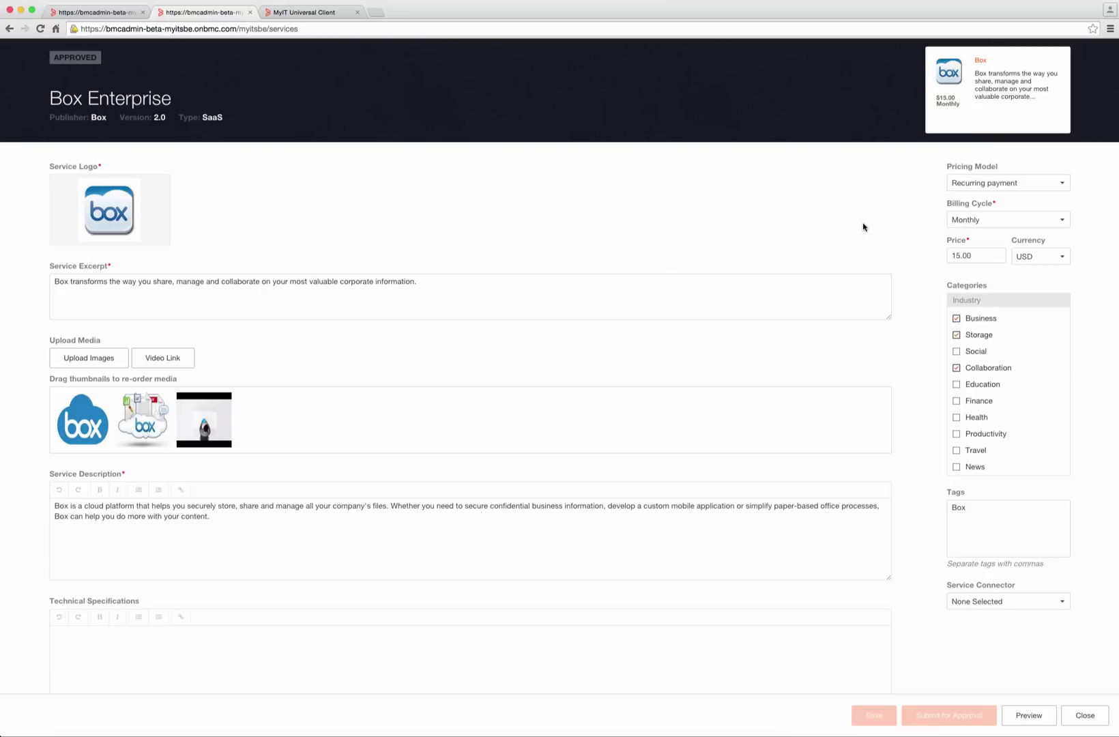
{"action": "scroll", "coordinate": [863, 247], "scroll_direction": "down", "scroll_amount": 3}
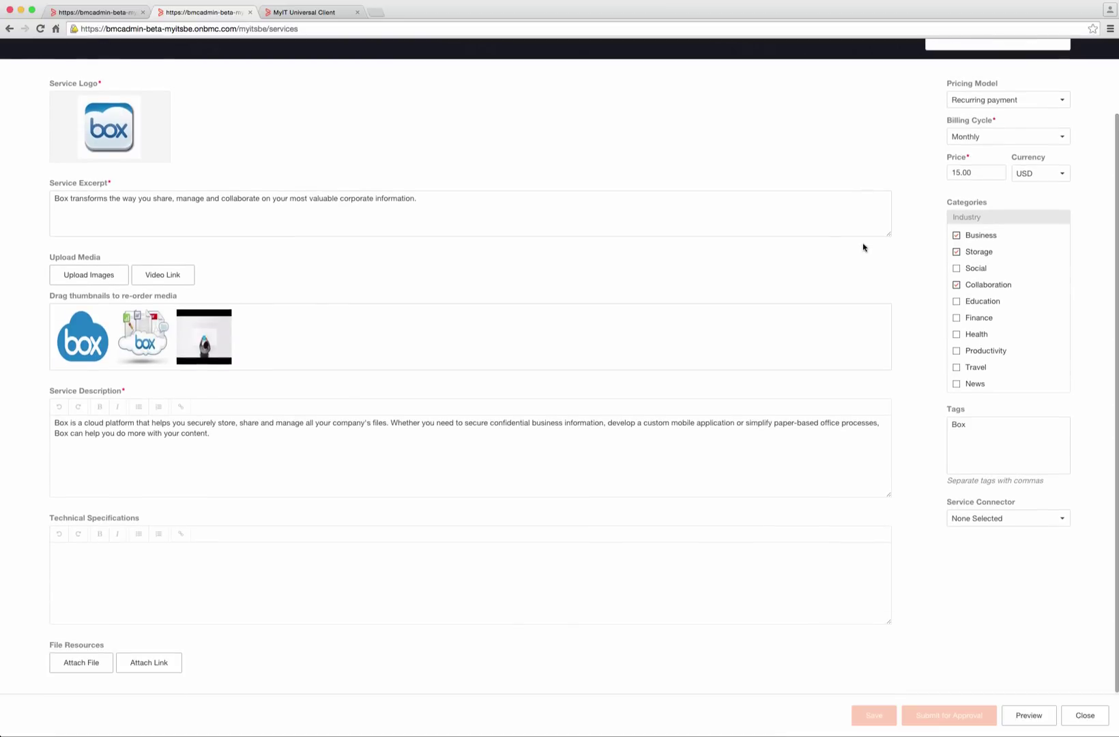
{"action": "scroll", "coordinate": [863, 244], "scroll_direction": "up", "scroll_amount": 1}
{"action": "scroll", "coordinate": [863, 245], "scroll_direction": "up", "scroll_amount": 2}
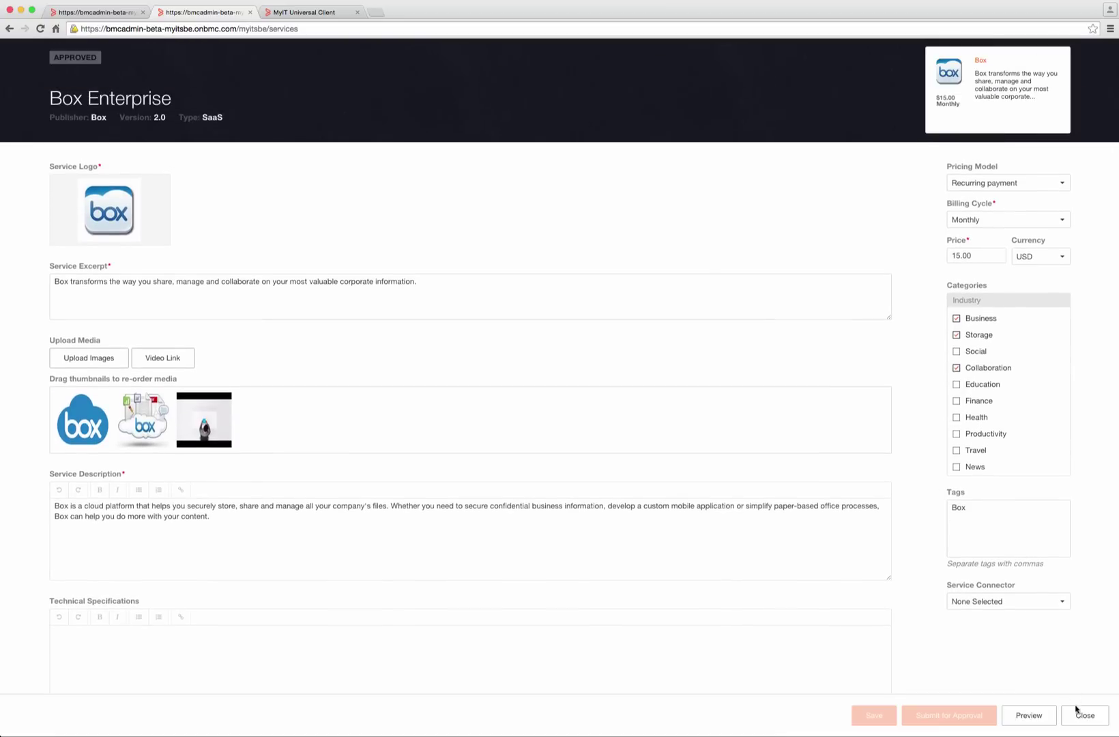
{"action": "left_click", "coordinate": [1085, 716]}
{"action": "left_click", "coordinate": [928, 195]}
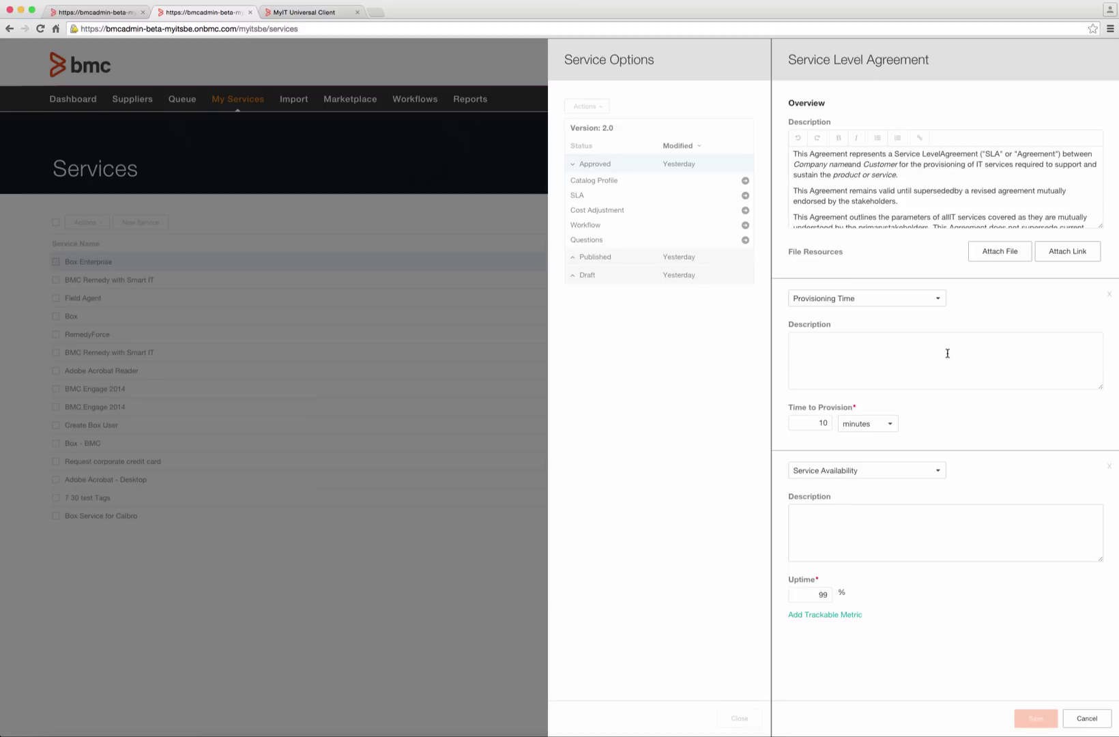
{"action": "left_click", "coordinate": [1088, 718]}
{"action": "left_click", "coordinate": [947, 212]}
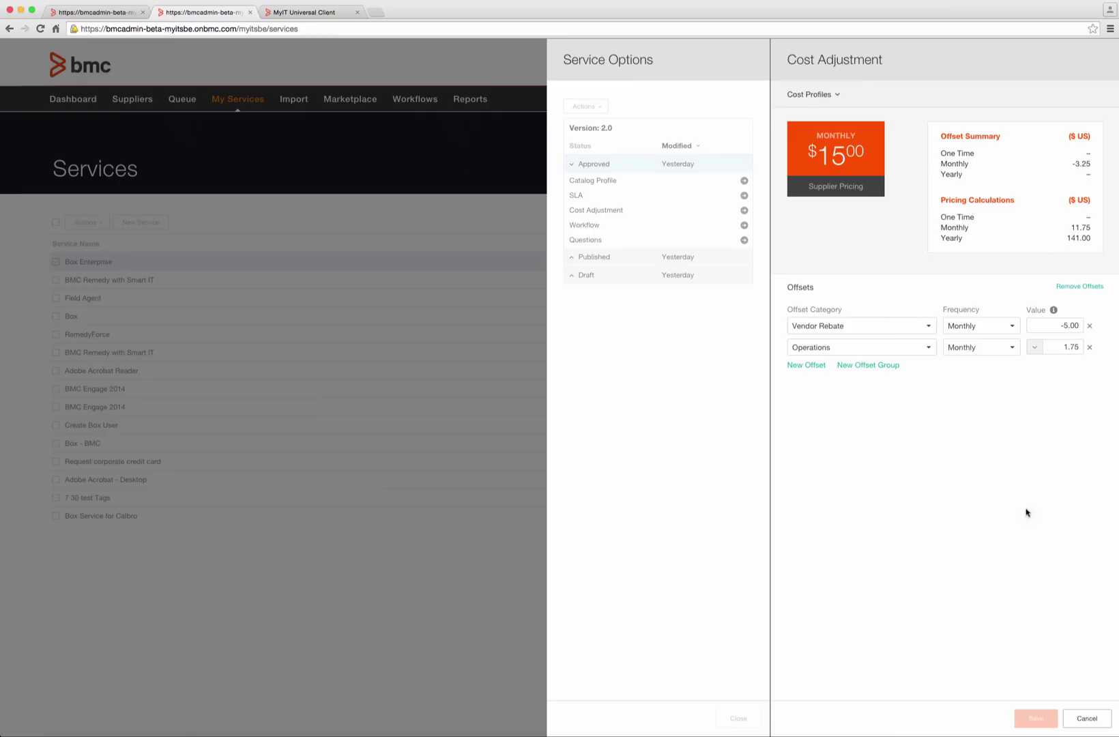
{"action": "left_click", "coordinate": [1088, 718]}
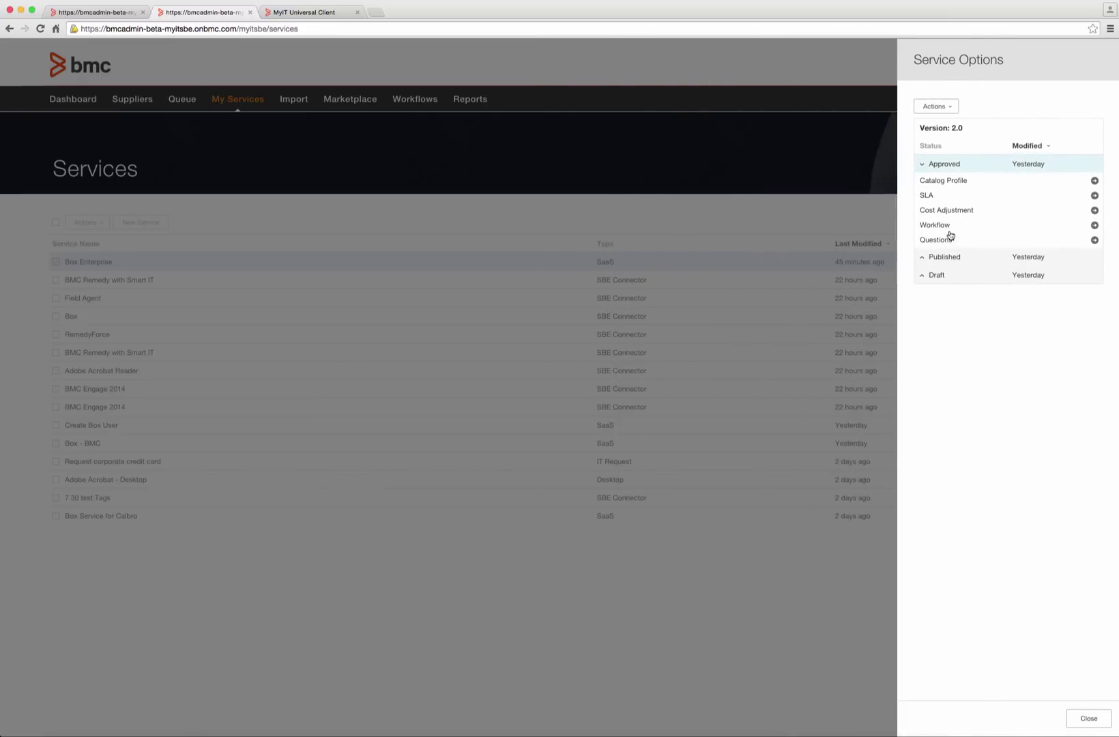
Step: Open Box Enterprise's Box User workflow for editing
{"action": "left_click", "coordinate": [950, 226]}
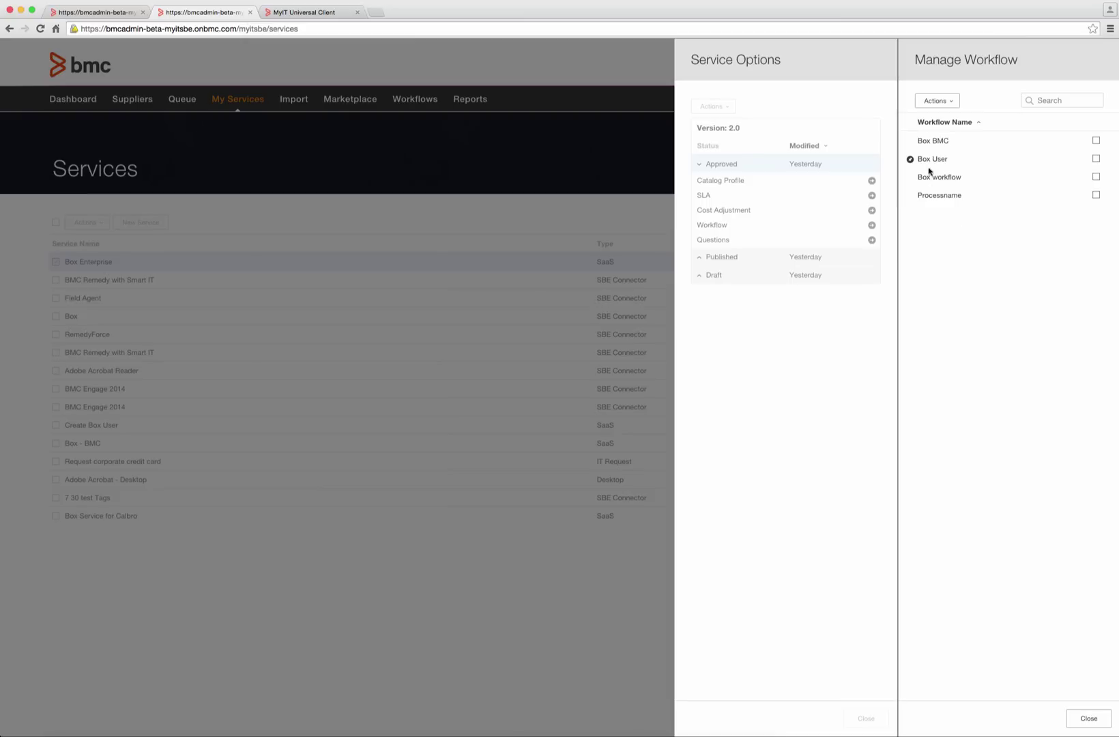
{"action": "left_click", "coordinate": [930, 161]}
{"action": "left_click", "coordinate": [945, 104]}
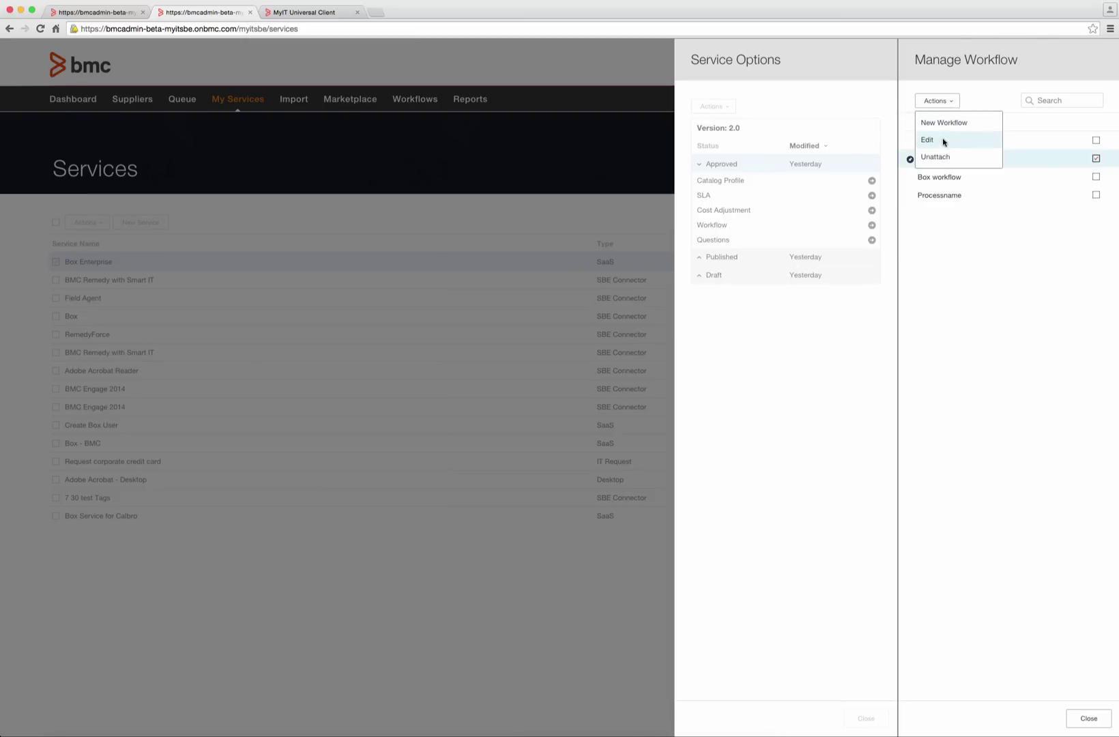
{"action": "left_click", "coordinate": [943, 140]}
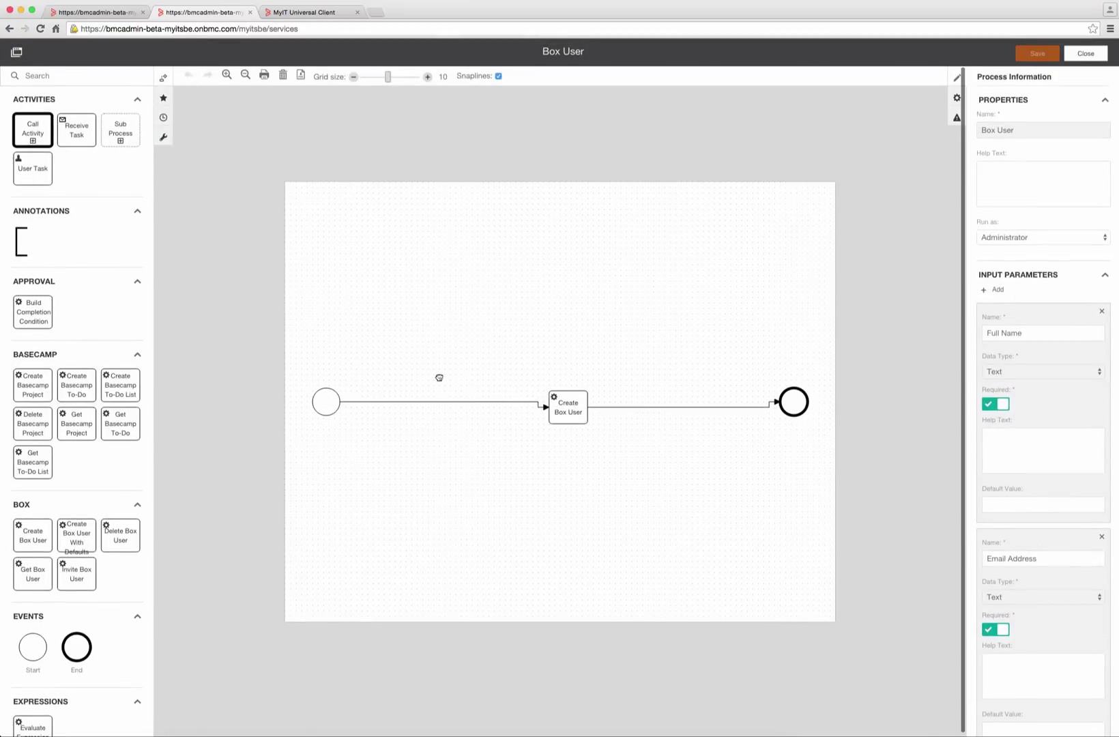
Step: Try adding a Build Completion Condition step after Create Box User, then close without saving
{"action": "left_click_drag", "start_coordinate": [33, 312], "coordinate": [663, 409]}
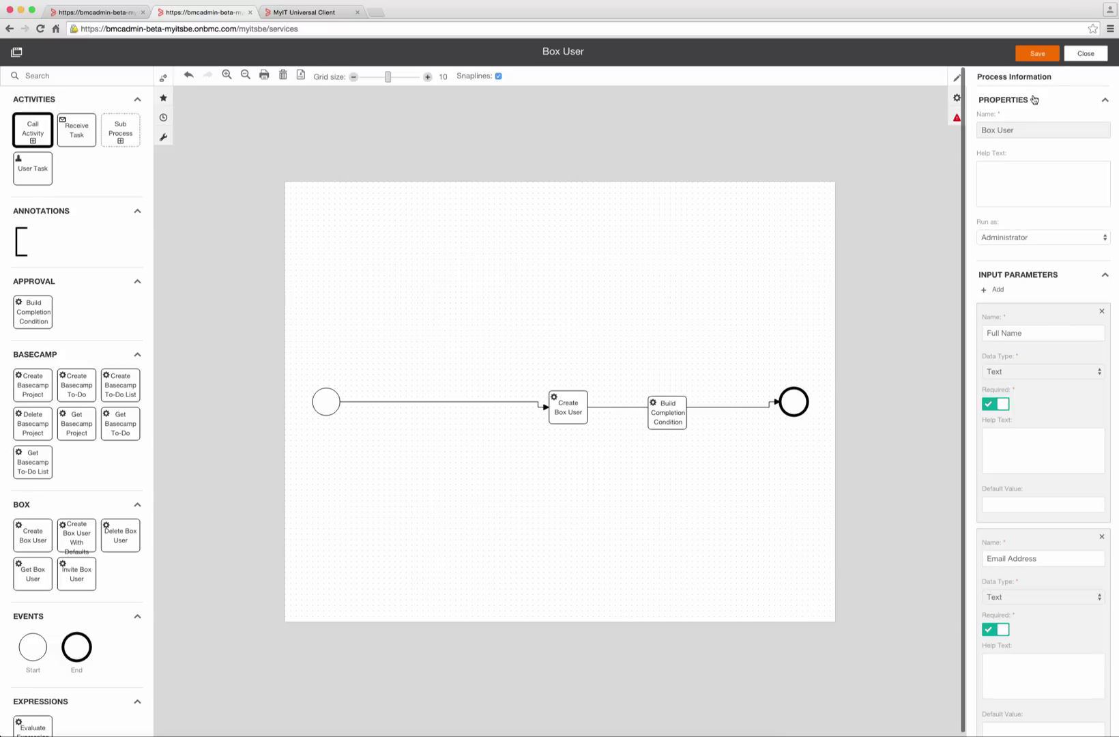
{"action": "left_click", "coordinate": [1081, 60]}
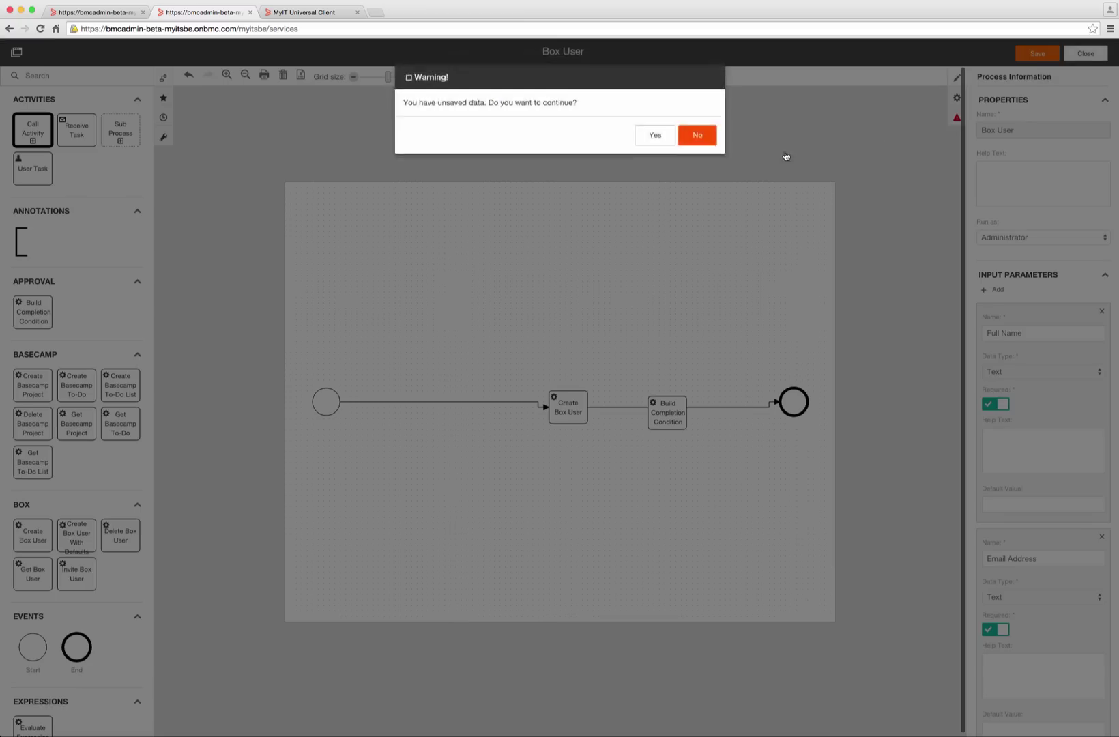
{"action": "left_click", "coordinate": [662, 141]}
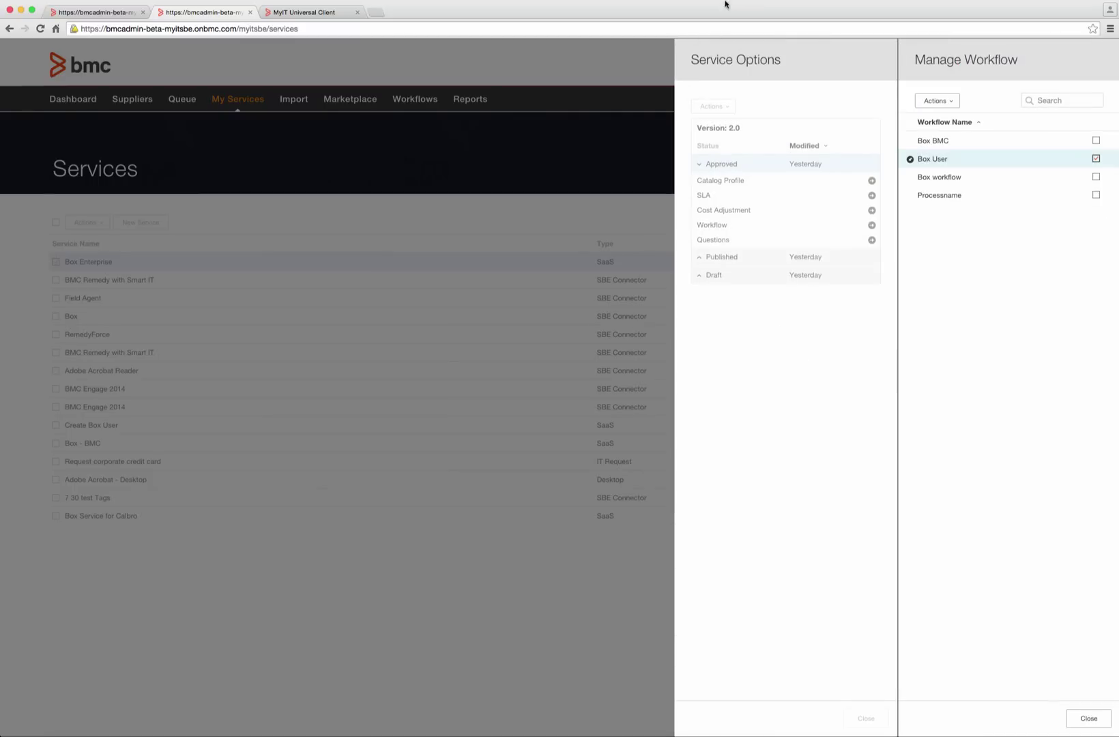
Step: Publish the approved Box Enterprise version and switch to the MyIT Universal Client catalog
{"action": "left_click", "coordinate": [1097, 727]}
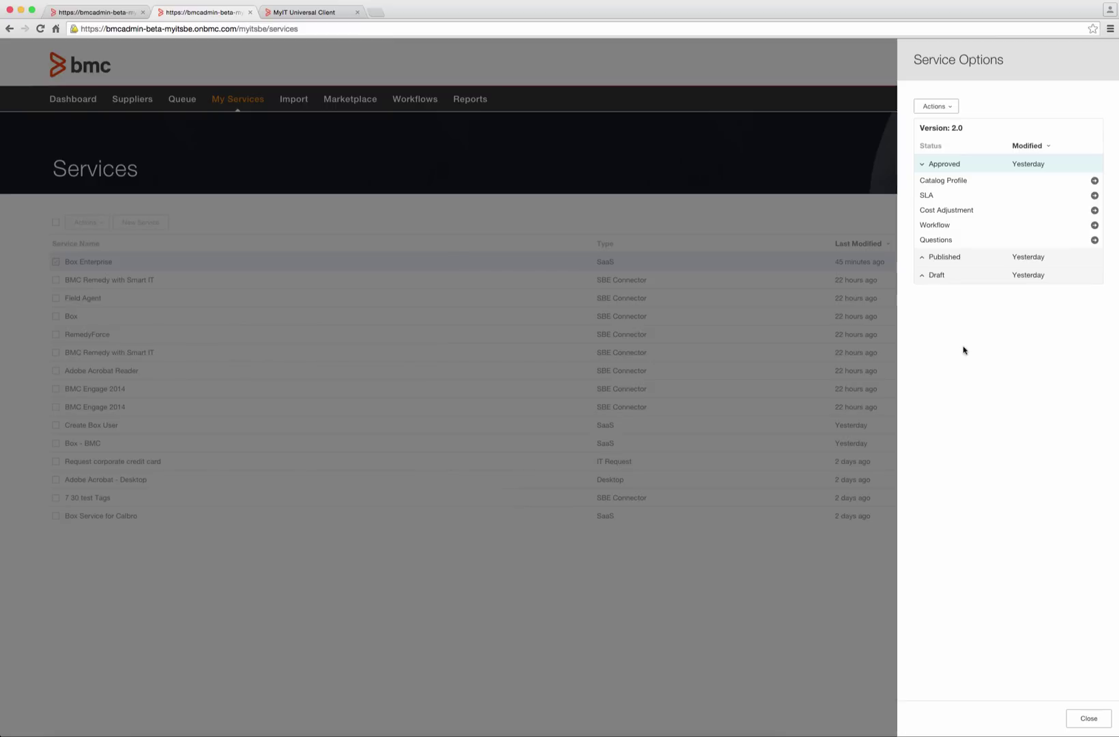
{"action": "left_click", "coordinate": [957, 110]}
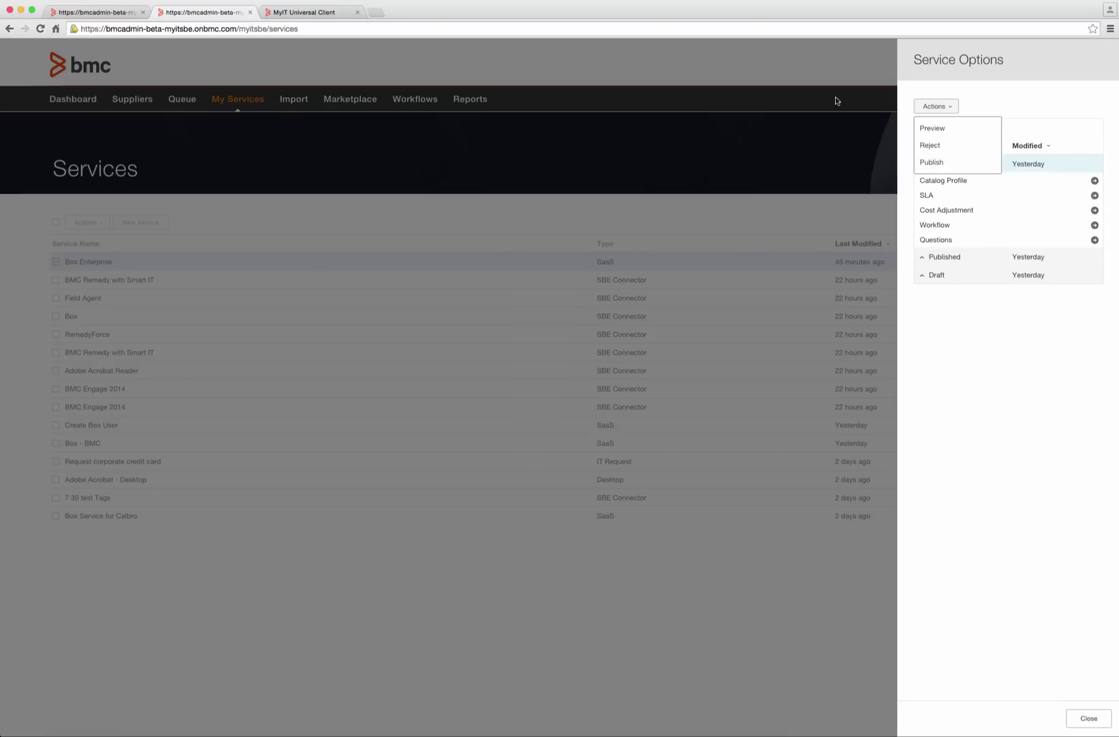
{"action": "left_click", "coordinate": [304, 14]}
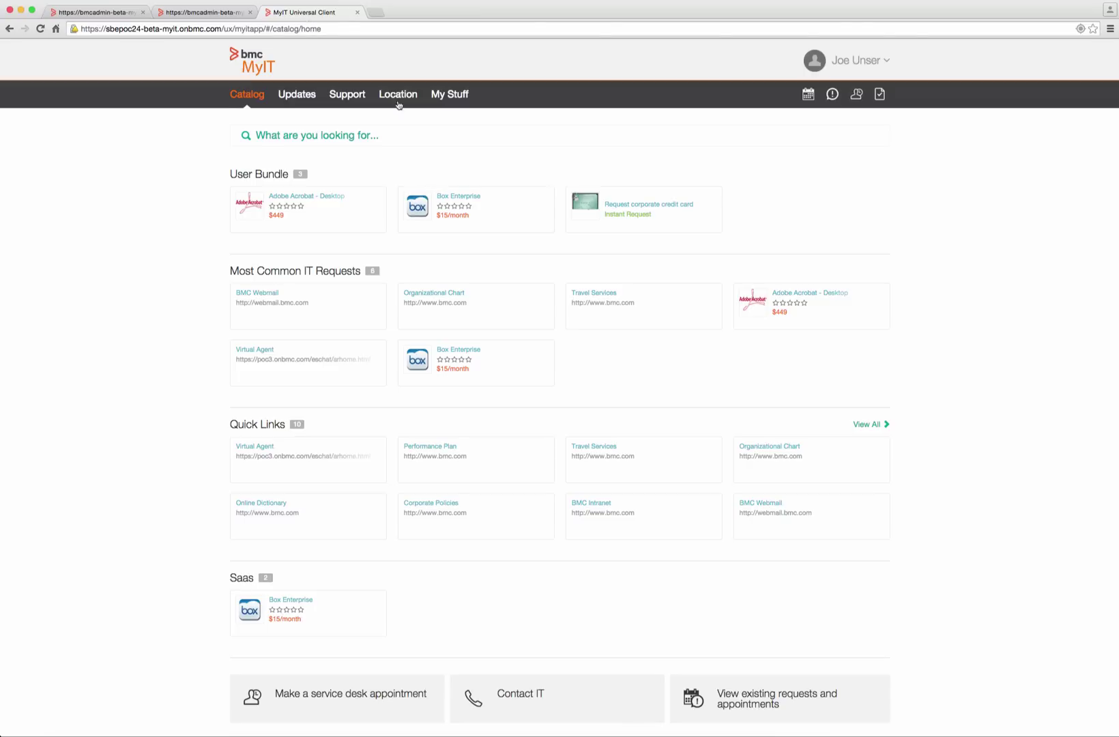
Step: Open the Box Enterprise card in the User Bundle section to view its $15/month details
{"action": "left_click", "coordinate": [459, 209]}
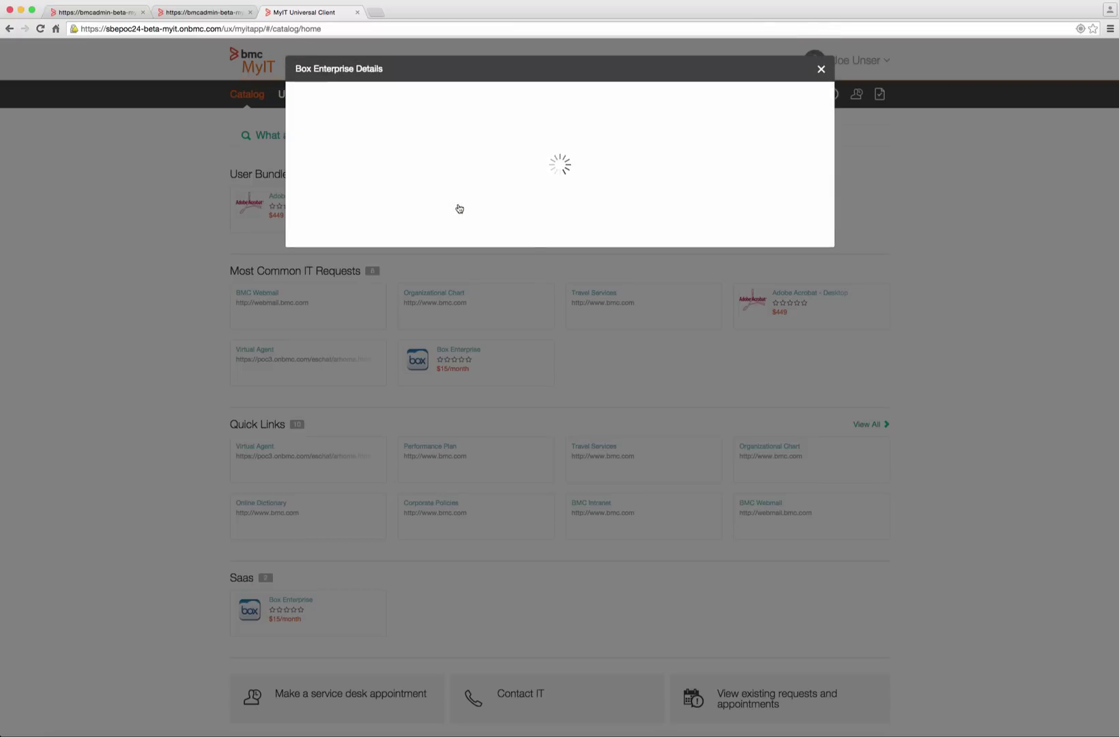